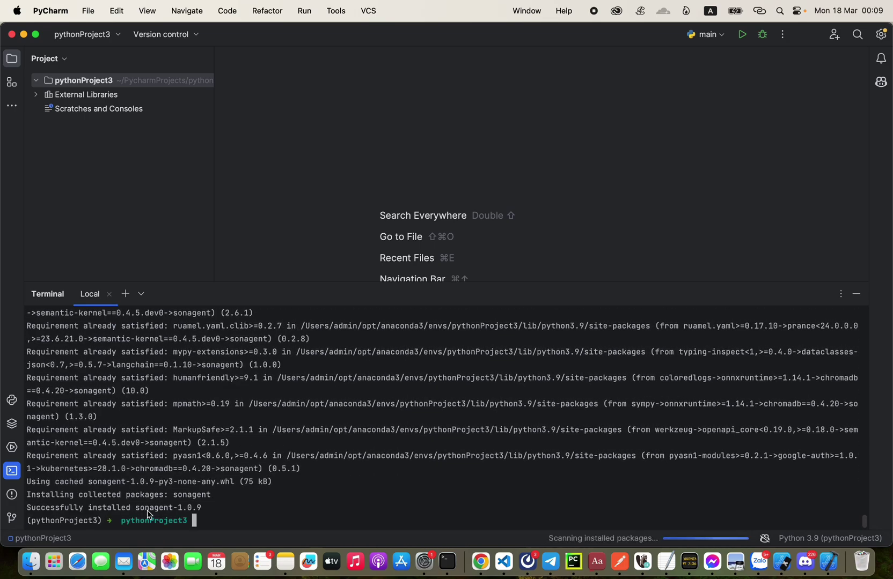
- Run sonagent init in the terminal to create user_data with a skills folder and config.json
{"action": "type", "text": "sonagent init"}
{"action": "key", "text": "Return"}
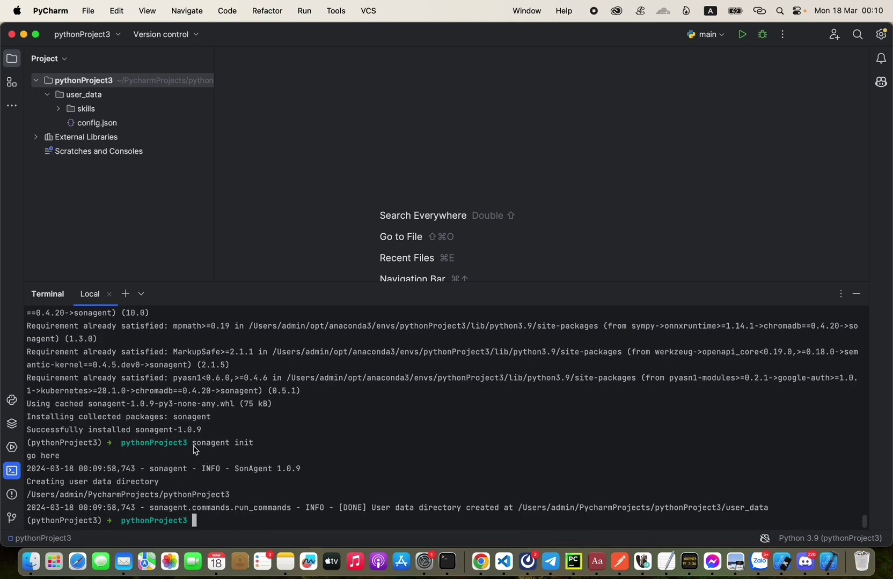
- Clear the terminal line and review config.json's Telegram token/chat_id and OpenAI api_type/api_key settings
{"action": "left_click_drag", "start_coordinate": [192, 444], "coordinate": [253, 445]}
{"action": "left_click", "coordinate": [253, 445]}
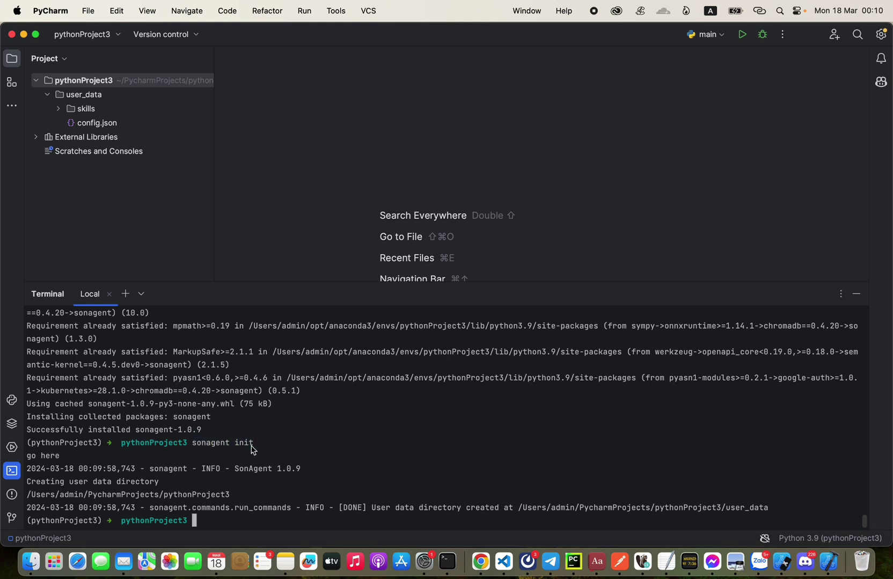
{"action": "left_click", "coordinate": [59, 109]}
{"action": "double_click", "coordinate": [94, 122]}
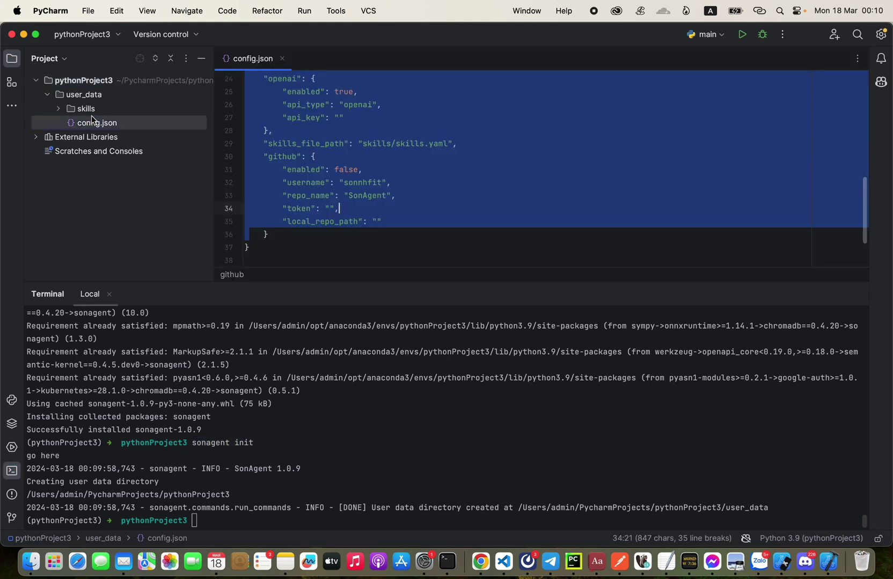
{"action": "left_click", "coordinate": [383, 158]}
{"action": "scroll", "coordinate": [383, 161], "scroll_direction": "up", "scroll_amount": 5}
{"action": "scroll", "coordinate": [382, 161], "scroll_direction": "up", "scroll_amount": 2}
{"action": "scroll", "coordinate": [383, 161], "scroll_direction": "down", "scroll_amount": 1}
{"action": "left_click_drag", "start_coordinate": [315, 161], "coordinate": [380, 173]}
{"action": "key", "text": "Down"}
{"action": "left_click_drag", "start_coordinate": [276, 225], "coordinate": [366, 241]}
{"action": "left_click", "coordinate": [369, 243]}
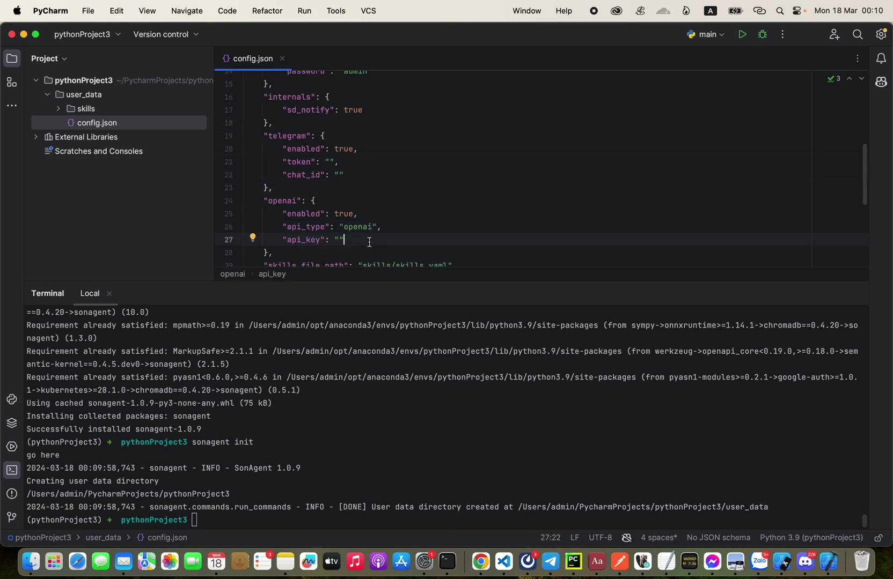
- Copy the sonagent run command from the docs and run it in PyCharm's terminal
{"action": "left_click", "coordinate": [364, 475]}
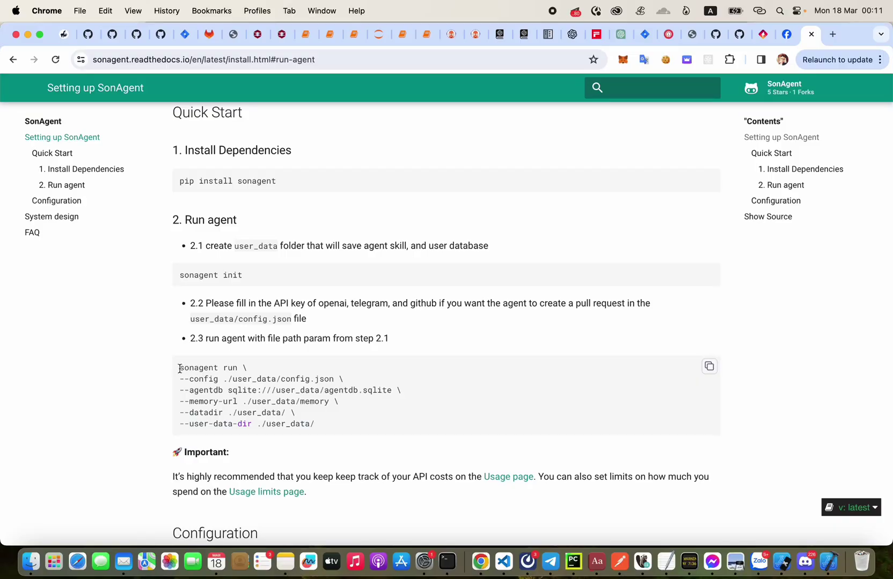
{"action": "left_click_drag", "start_coordinate": [180, 369], "coordinate": [313, 425]}
{"action": "key", "text": "super+c"}
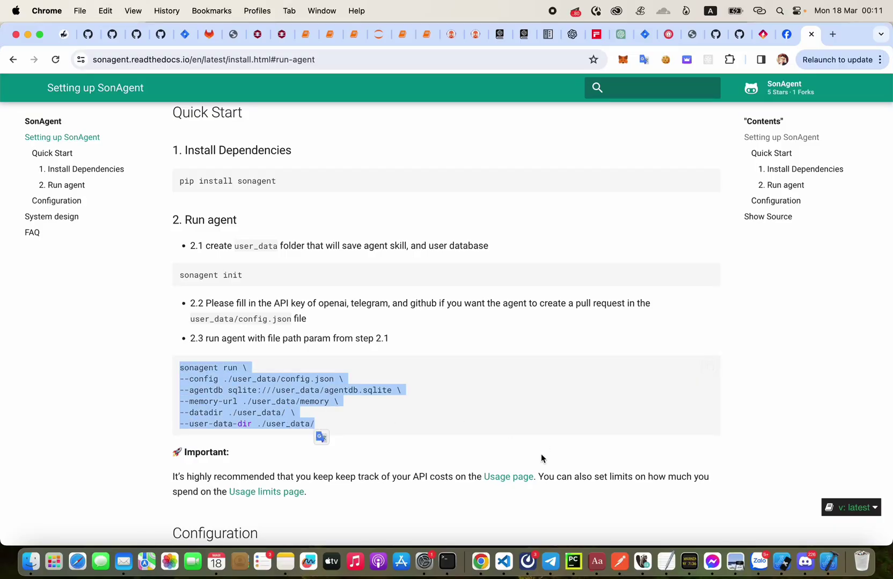
{"action": "left_click", "coordinate": [573, 562]}
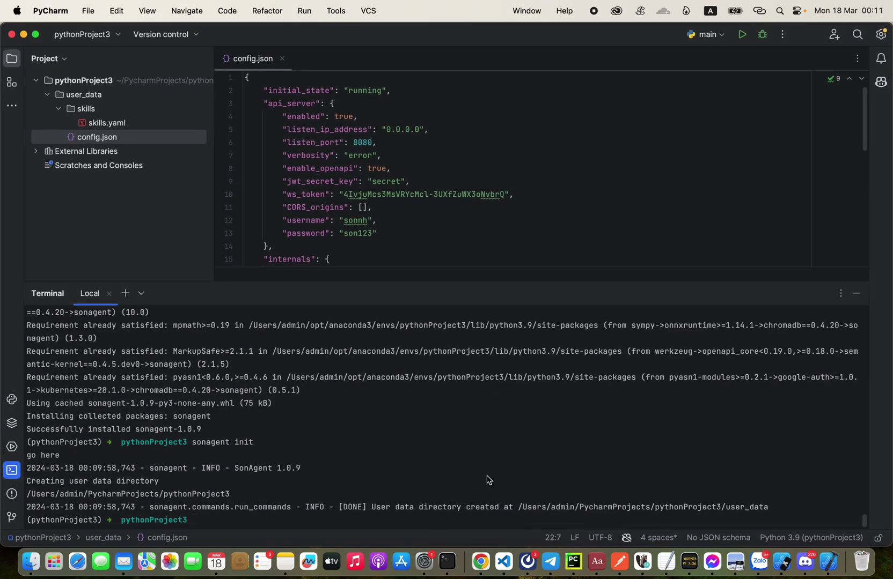
{"action": "key", "text": "super+v"}
{"action": "key", "text": "Return"}
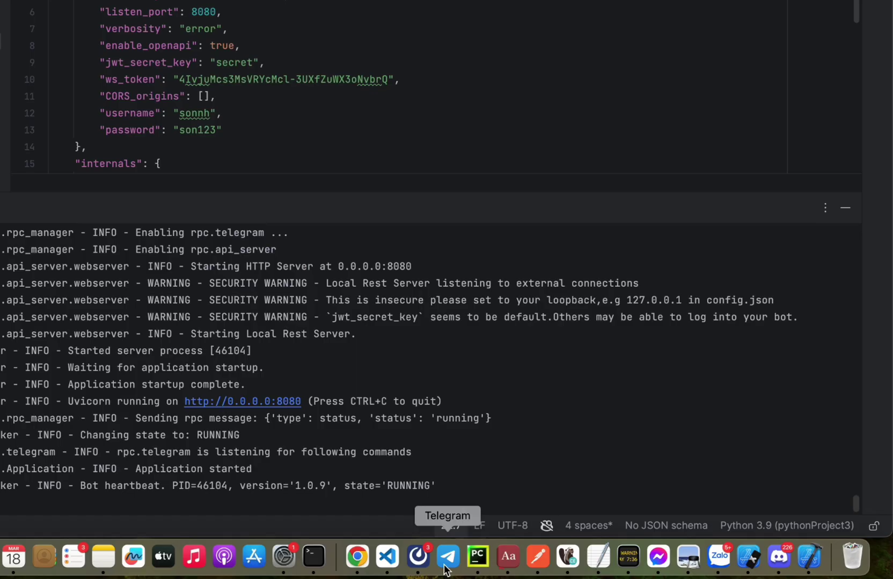
- In the bot chat, send /show_skills to confirm no skills exist, then /mode coding
{"action": "left_click", "coordinate": [550, 562]}
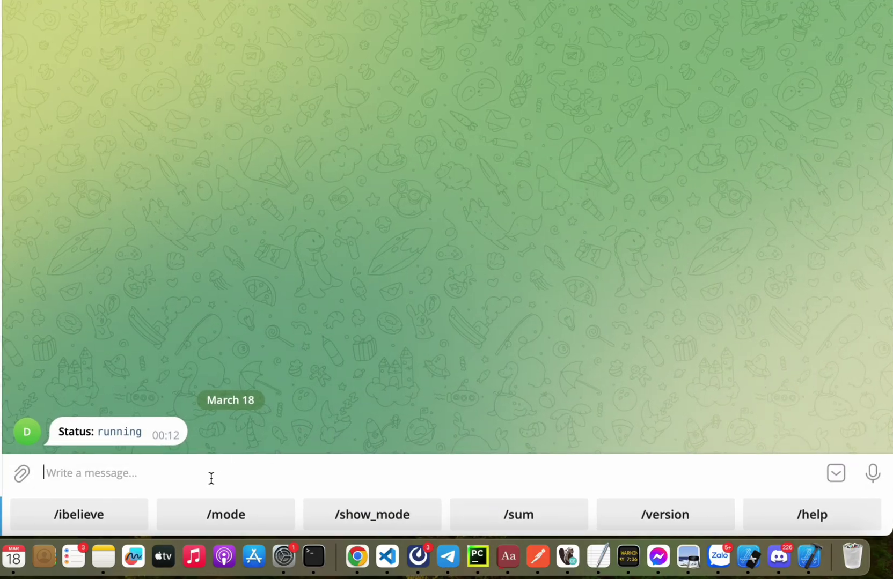
{"action": "type", "text": "/show_skills"}
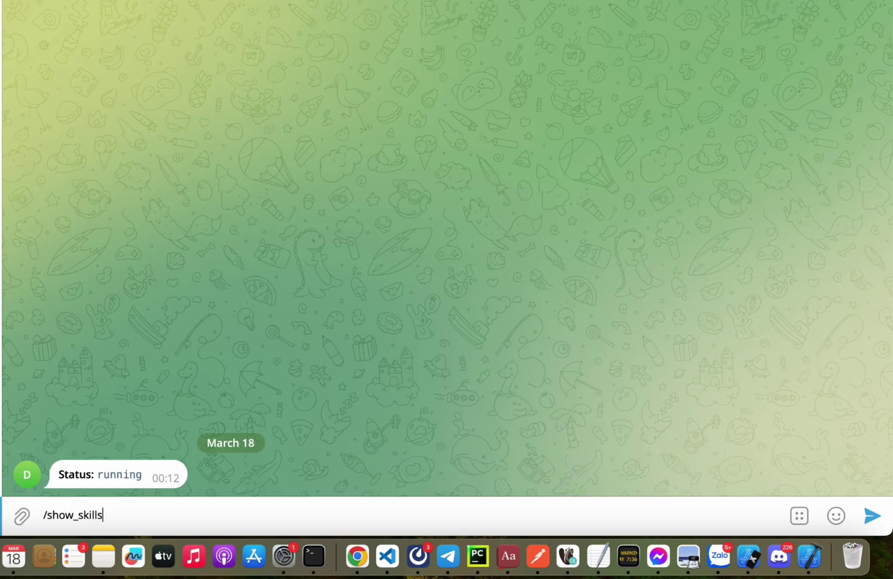
{"action": "key", "text": "Return"}
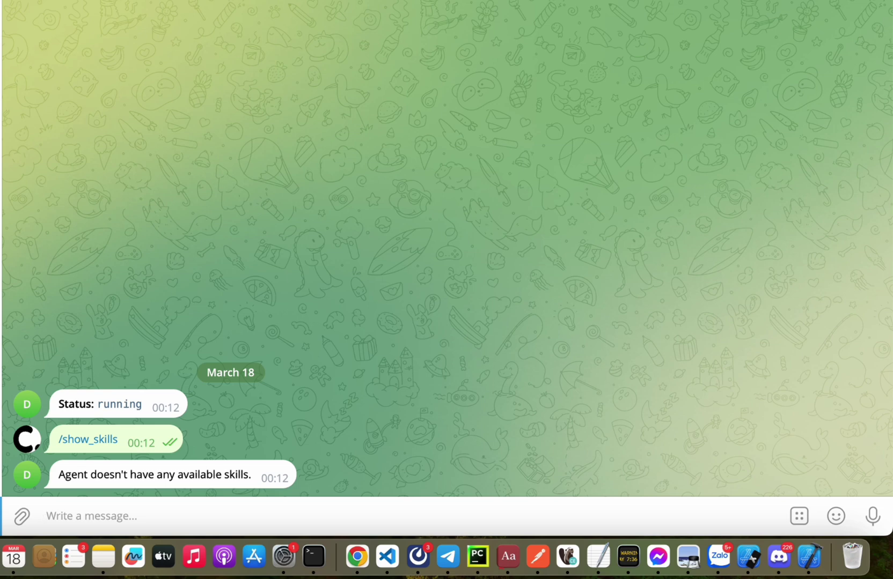
{"action": "type", "text": "/mode coding"}
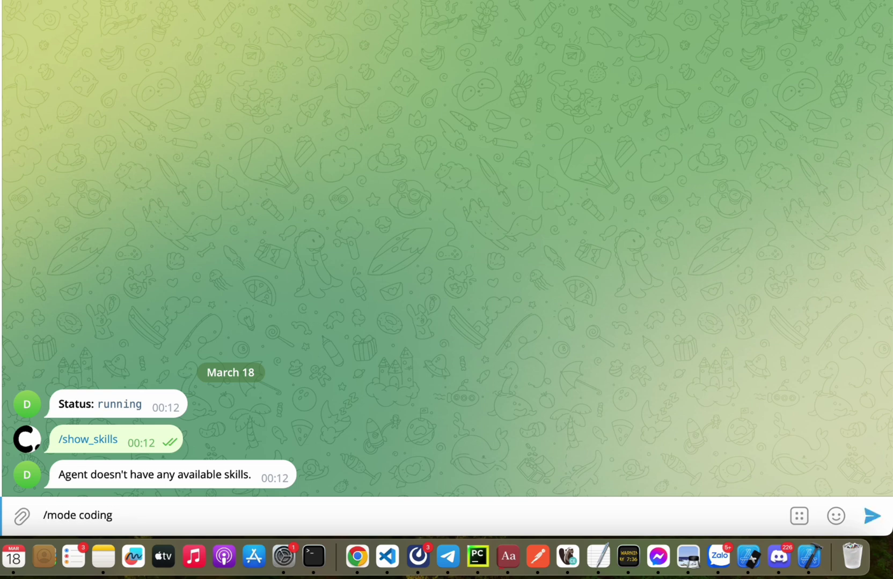
{"action": "key", "text": "Return"}
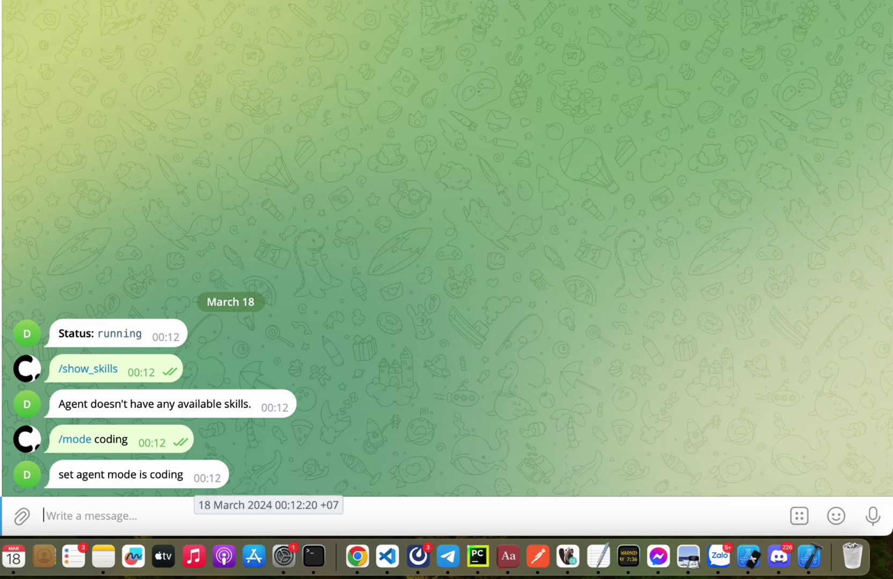
- Send the agent a request to build a skill that reverses and capitalizes 'SonAgent'
{"action": "key", "text": "super+v"}
{"action": "key", "text": "super+a"}
{"action": "key", "text": "BackSpace"}
{"action": "type", "text": "The reversed and capitalized"}
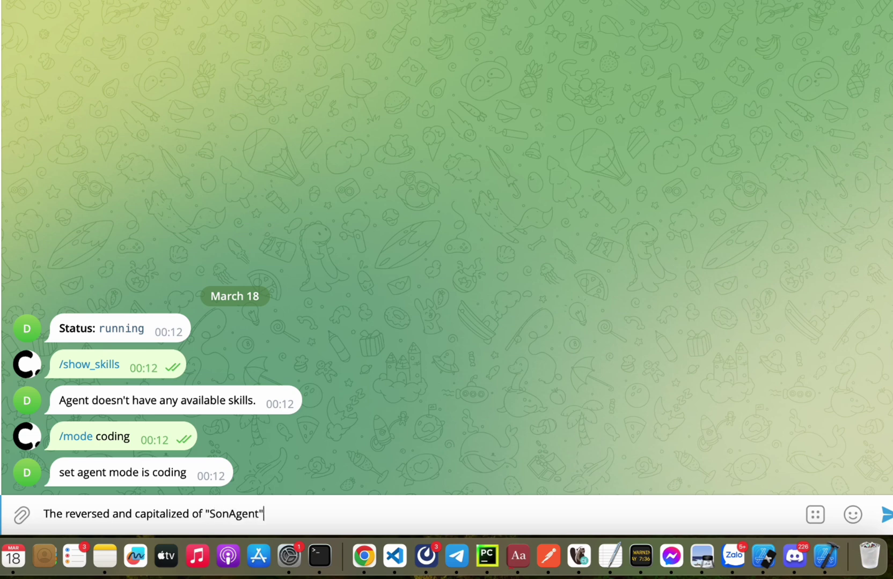
{"action": "key", "text": "Return"}
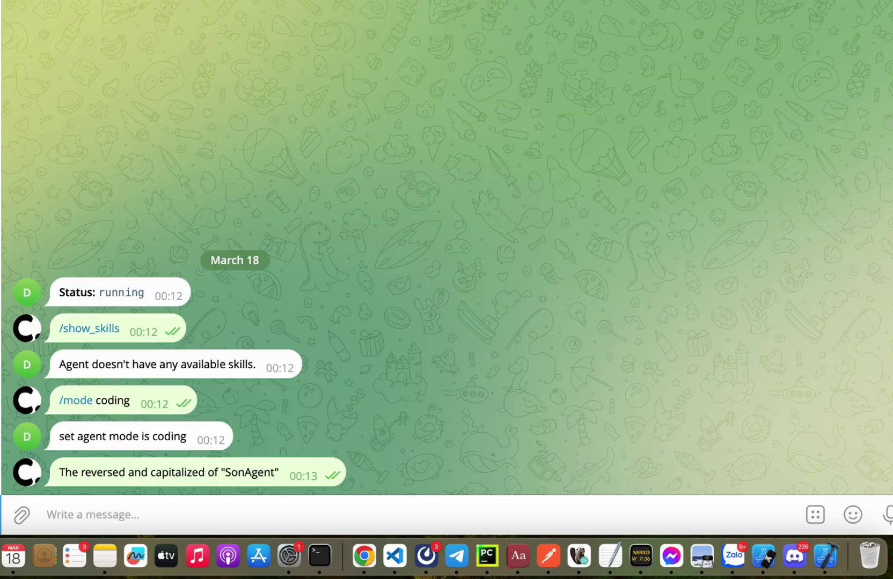
- Send /show_skills and then /reload_skills to load the newly generated skill
{"action": "type", "text": "/show_skills"}
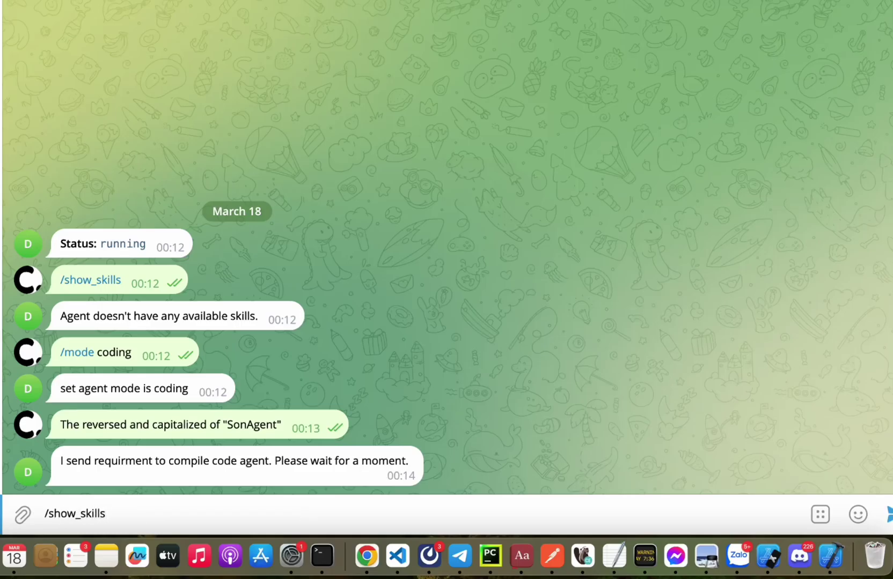
{"action": "key", "text": "Return"}
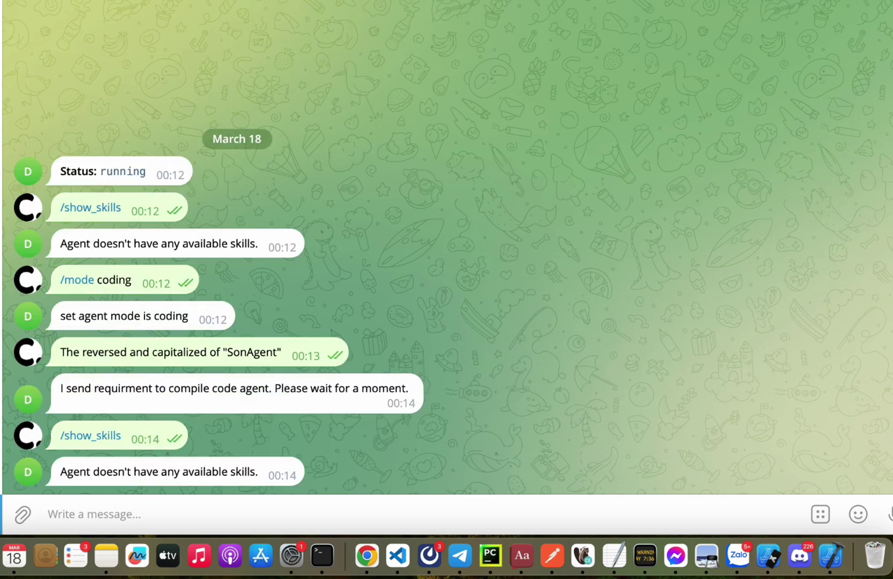
{"action": "type", "text": "/reload_skills"}
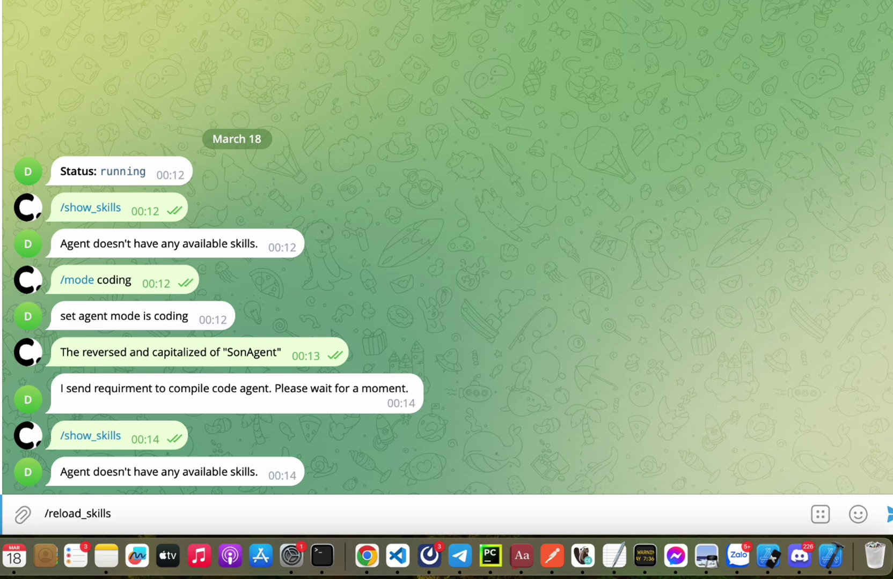
{"action": "key", "text": "Return"}
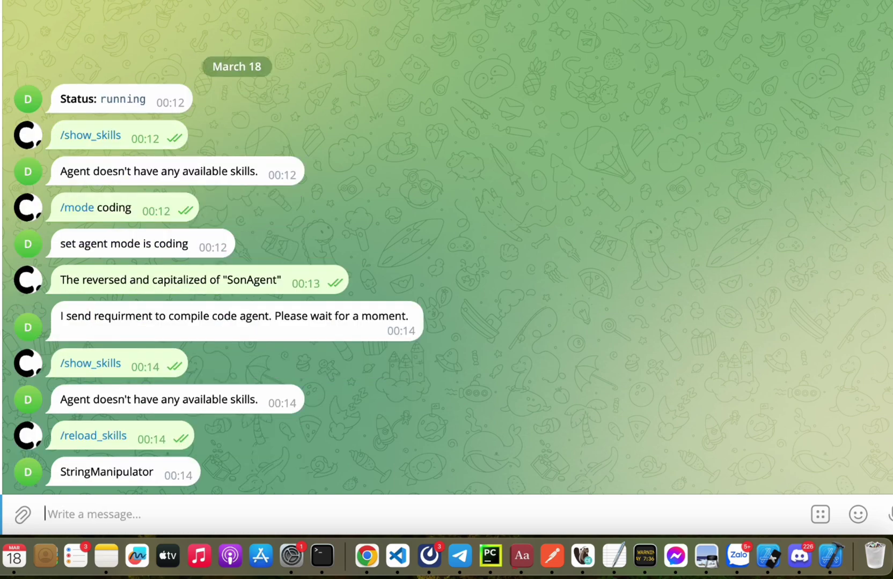
- Resend /show_skills to list StringManipulator and switch the agent to /mode chat
{"action": "left_click", "coordinate": [110, 366]}
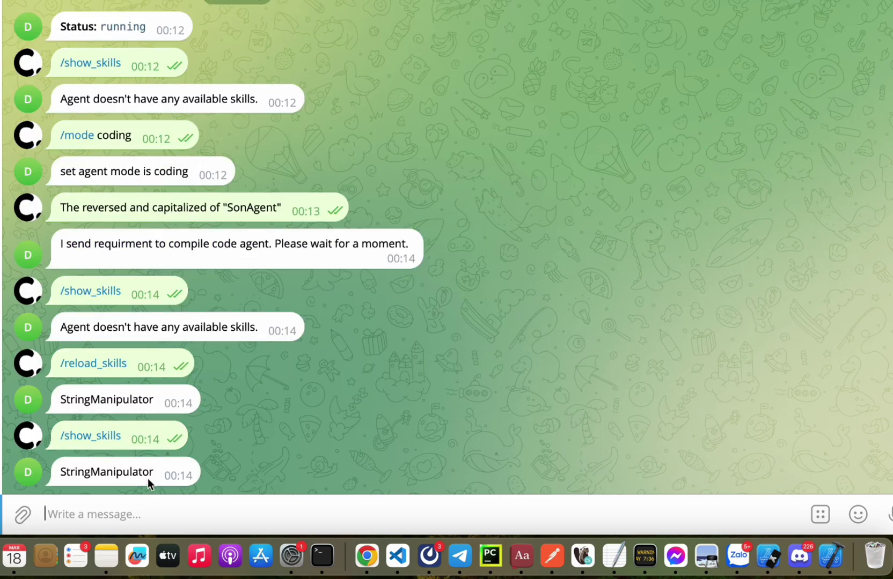
{"action": "type", "text": "/mode chat"}
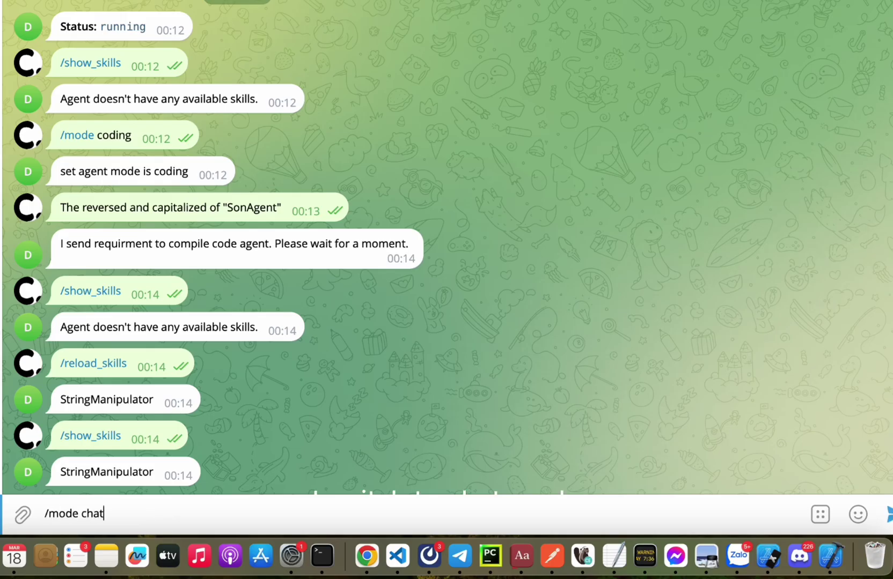
{"action": "key", "text": "Return"}
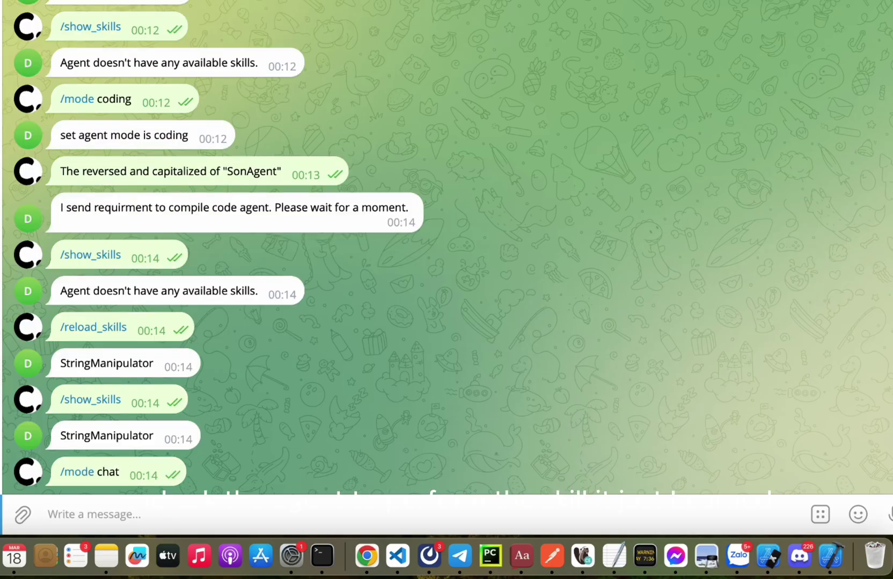
- Copy the earlier reverse-and-capitalize request and resend it, getting the answer TNEGANOS
{"action": "triple_click", "coordinate": [155, 135]}
{"action": "key", "text": "super+c"}
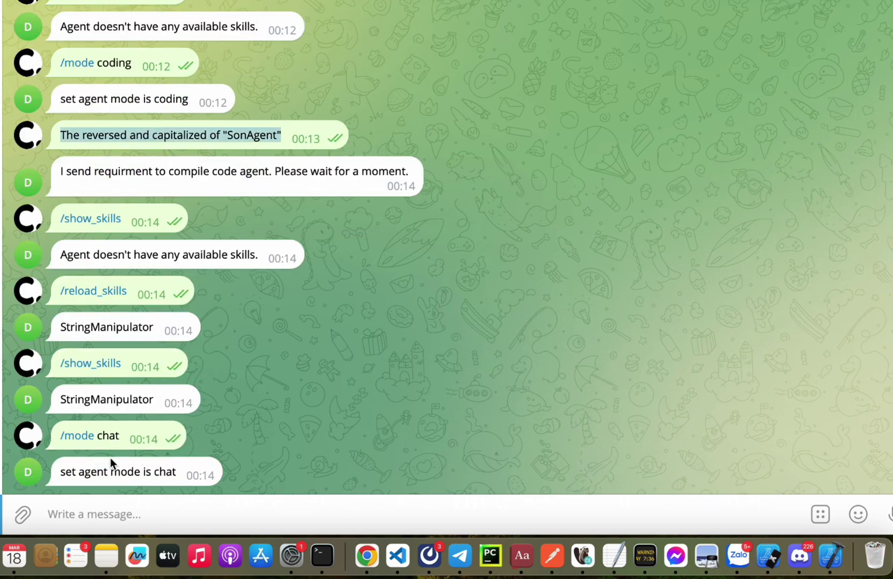
{"action": "left_click", "coordinate": [106, 514]}
{"action": "key", "text": "super+v"}
{"action": "key", "text": "Return"}
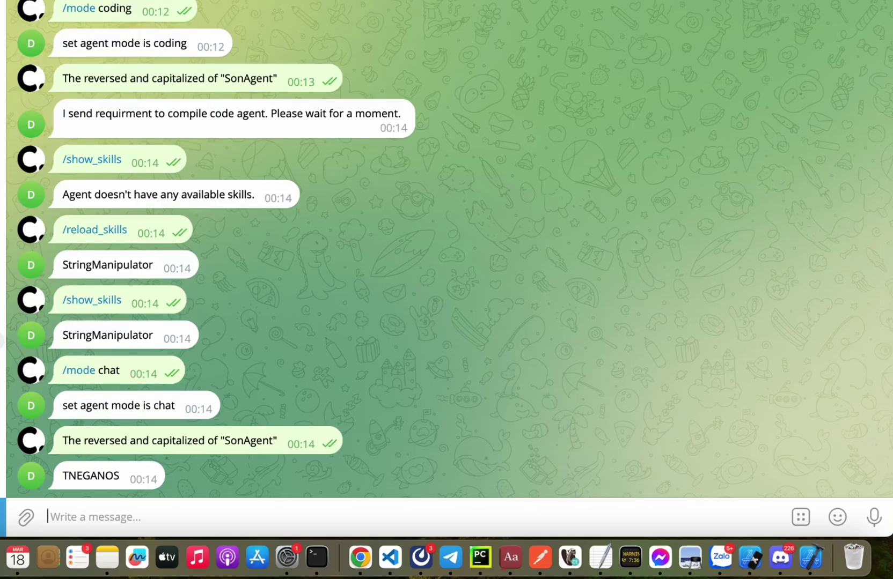
- Back in PyCharm, open and scroll through the generated skill_string_manipulation.py under user_data/skills
{"action": "left_click", "coordinate": [481, 558]}
{"action": "mouse_move", "coordinate": [119, 154]}
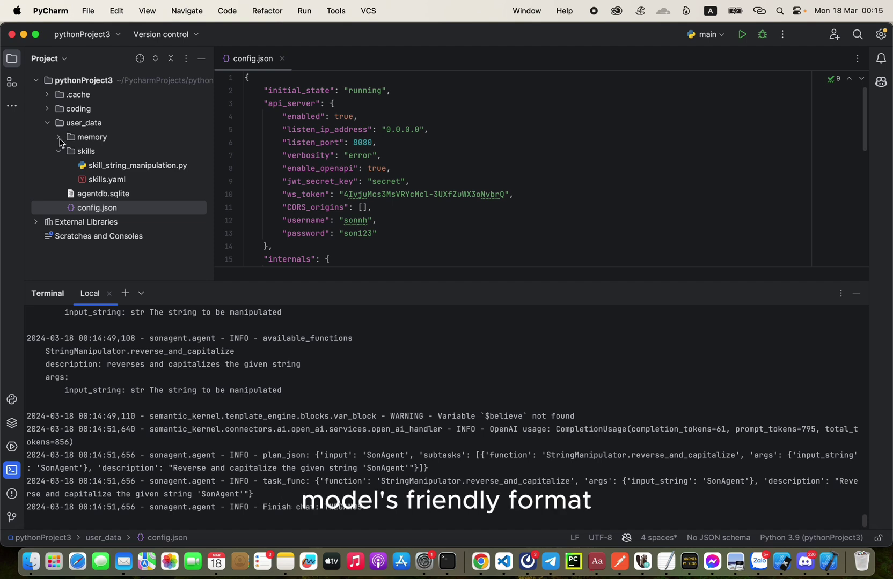
{"action": "double_click", "coordinate": [91, 170]}
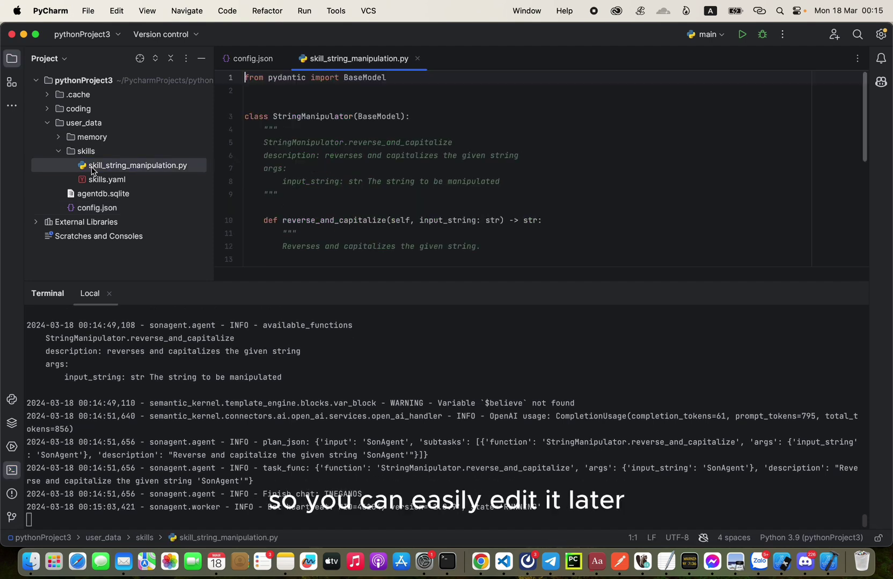
{"action": "scroll", "coordinate": [316, 191], "scroll_direction": "down", "scroll_amount": 1}
{"action": "scroll", "coordinate": [316, 190], "scroll_direction": "down", "scroll_amount": 2}
{"action": "scroll", "coordinate": [316, 190], "scroll_direction": "down", "scroll_amount": 2}
{"action": "scroll", "coordinate": [316, 190], "scroll_direction": "down", "scroll_amount": 2}
{"action": "scroll", "coordinate": [316, 191], "scroll_direction": "up", "scroll_amount": 3}
{"action": "scroll", "coordinate": [316, 191], "scroll_direction": "up", "scroll_amount": 4}
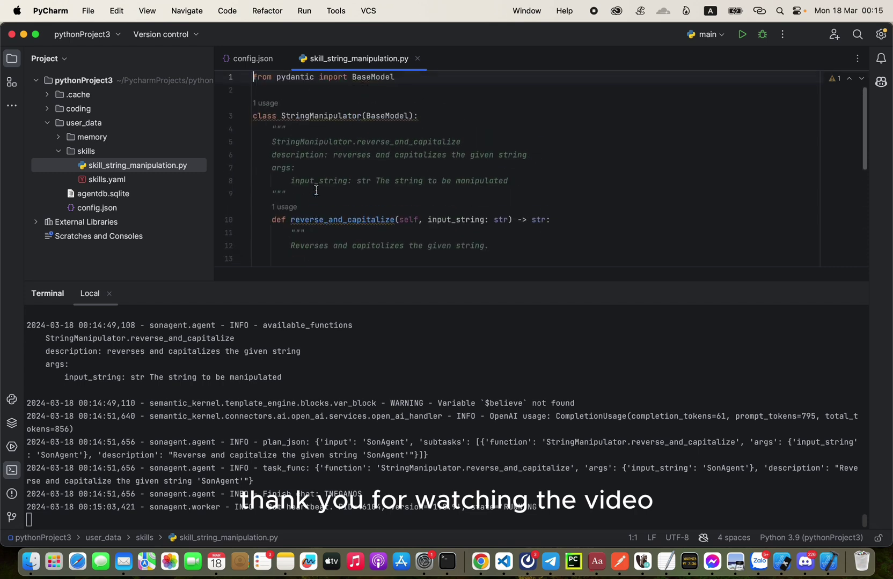
- Open skills.yaml, highlight its StringManipulator entry, and compare it with skill_string_manipulation.py
{"action": "double_click", "coordinate": [115, 181]}
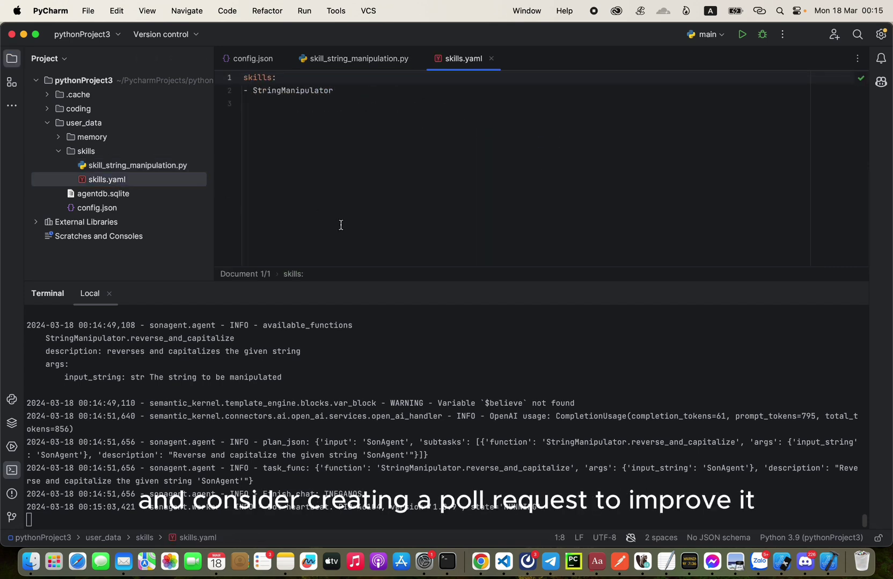
{"action": "triple_click", "coordinate": [302, 88]}
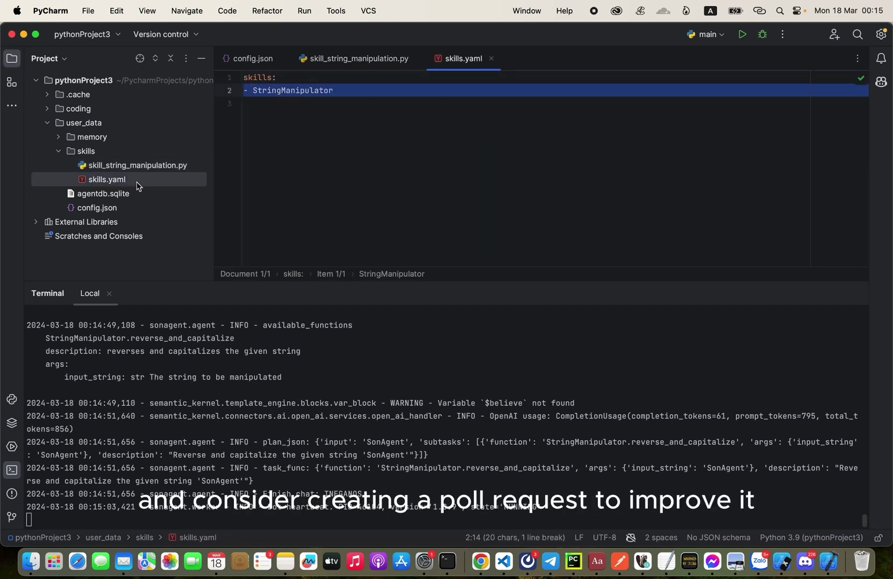
{"action": "double_click", "coordinate": [115, 169]}
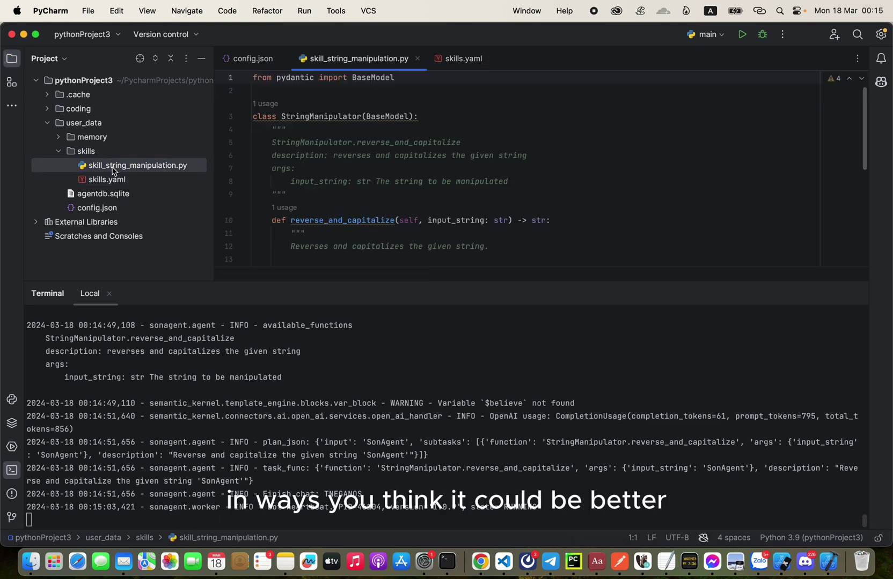
{"action": "left_click", "coordinate": [110, 181]}
{"action": "double_click", "coordinate": [114, 169]}
{"action": "left_click", "coordinate": [114, 182]}
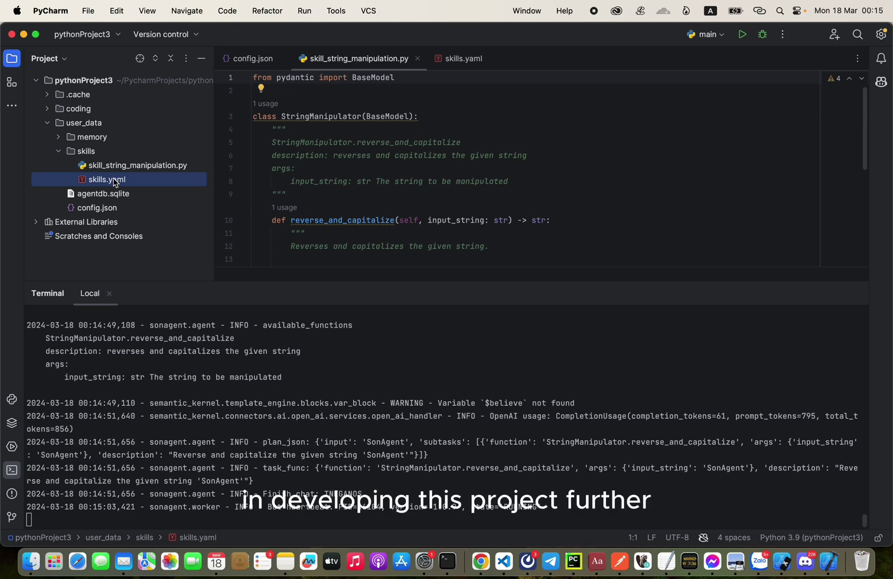